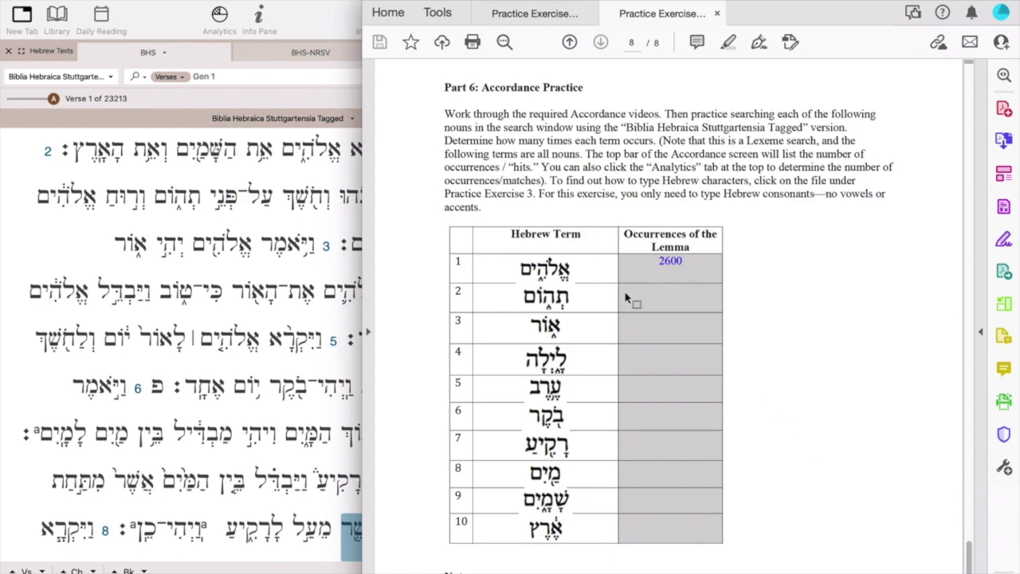
Bring the Accordance search window in front of the Acrobat practice worksheet
{"action": "left_click", "coordinate": [323, 17]}
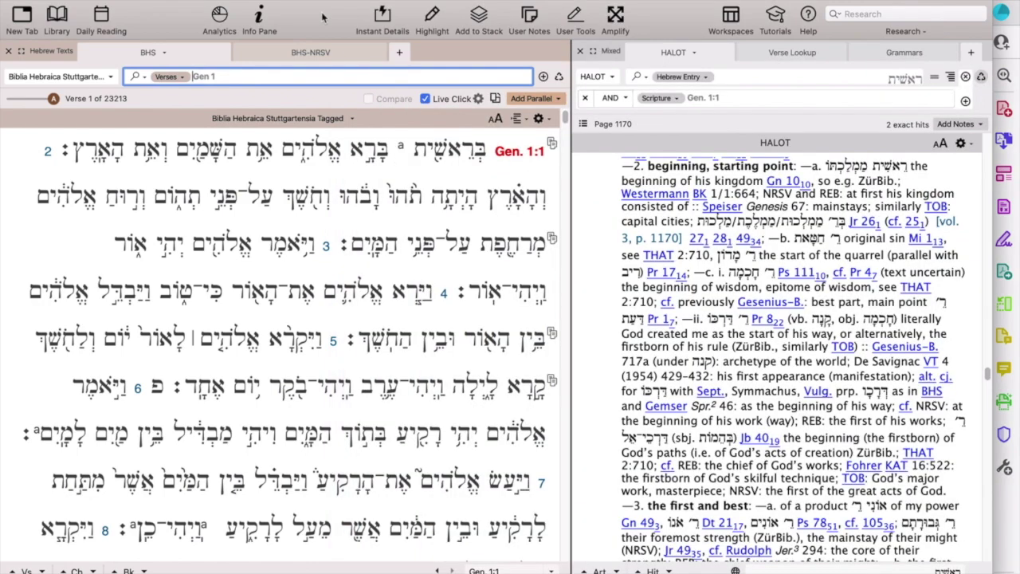
Switch the BHS Tagged search to Words and enter אֱלֹהִים, choosing the 'God' suggestion
{"action": "left_click", "coordinate": [183, 79]}
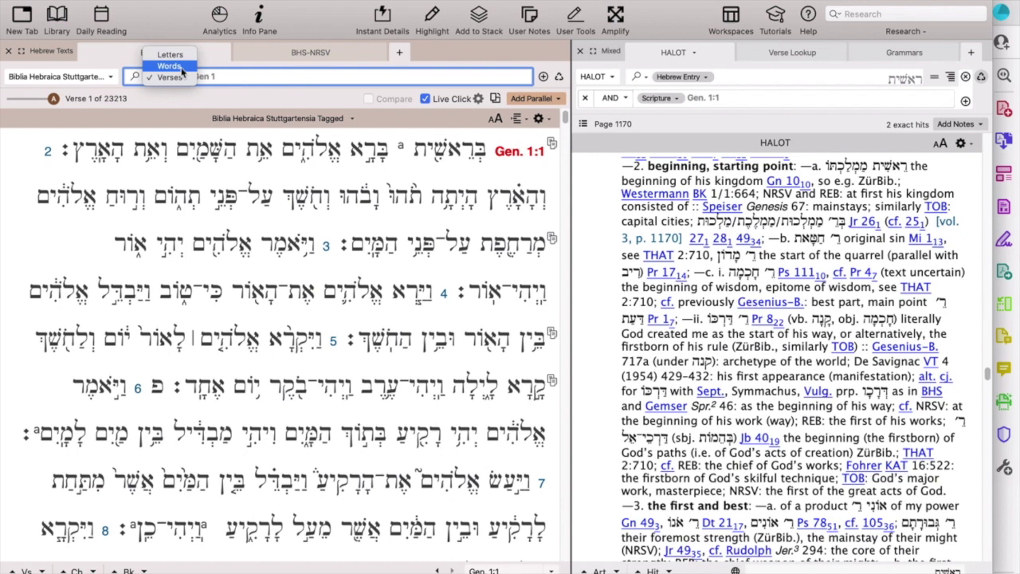
{"action": "left_click", "coordinate": [170, 66]}
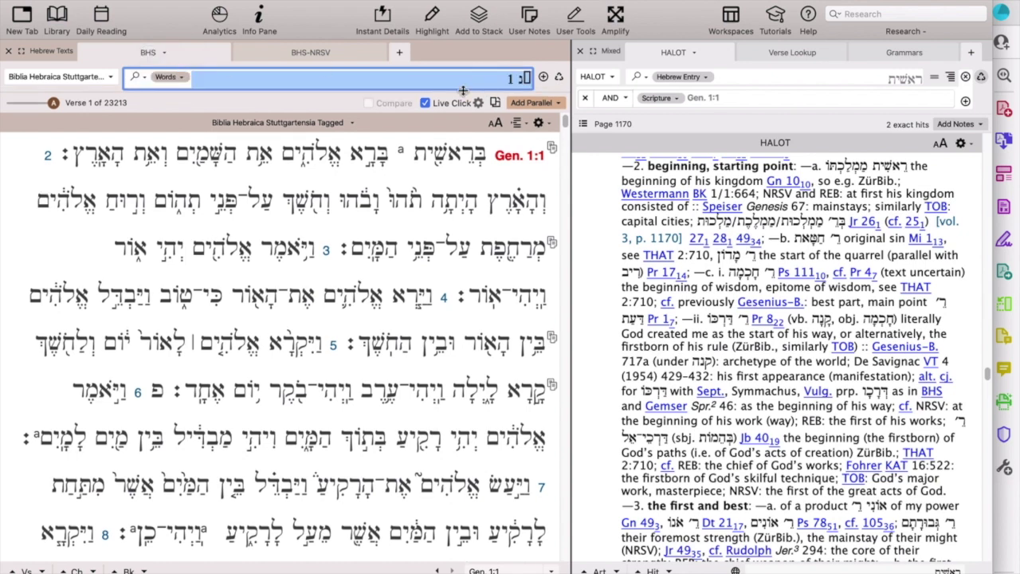
{"action": "type", "text": "אל"}
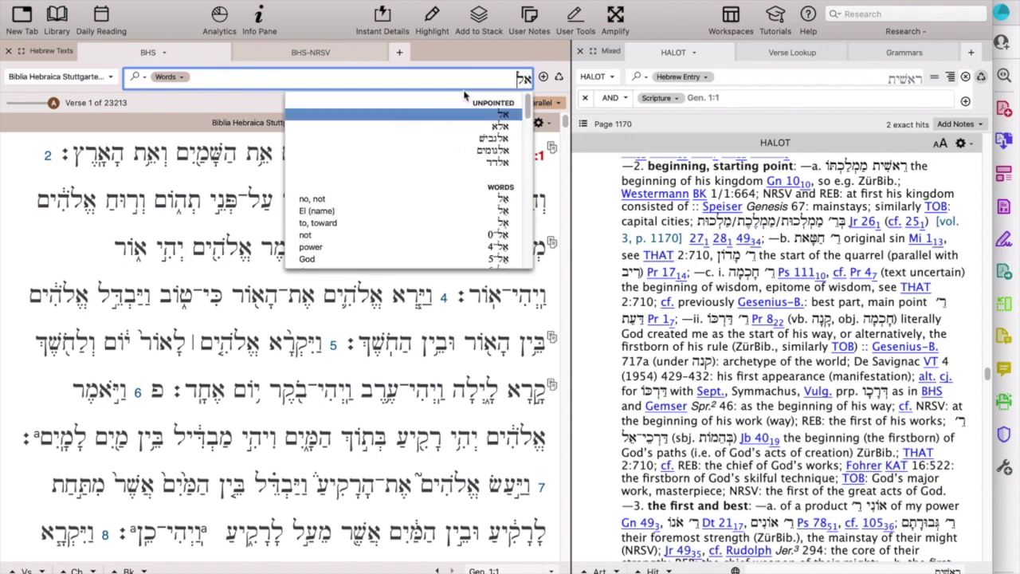
{"action": "type", "text": "הים"}
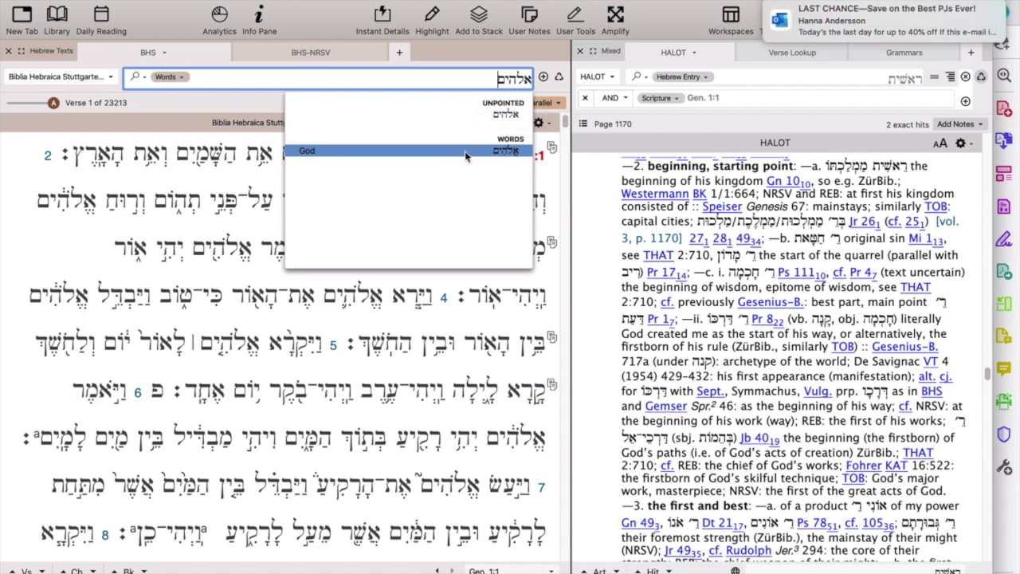
{"action": "left_click", "coordinate": [466, 155]}
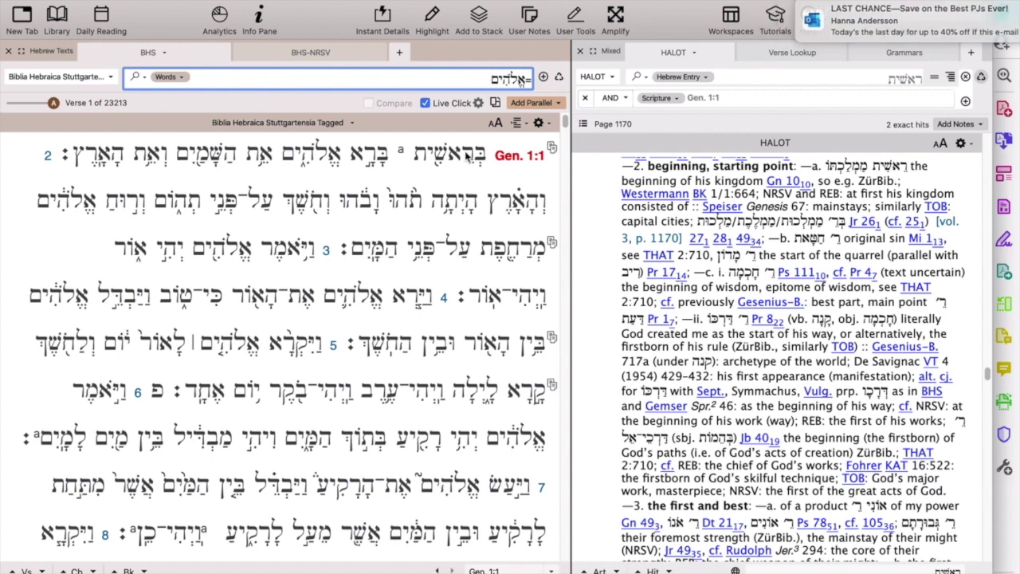
{"action": "left_click", "coordinate": [462, 153]}
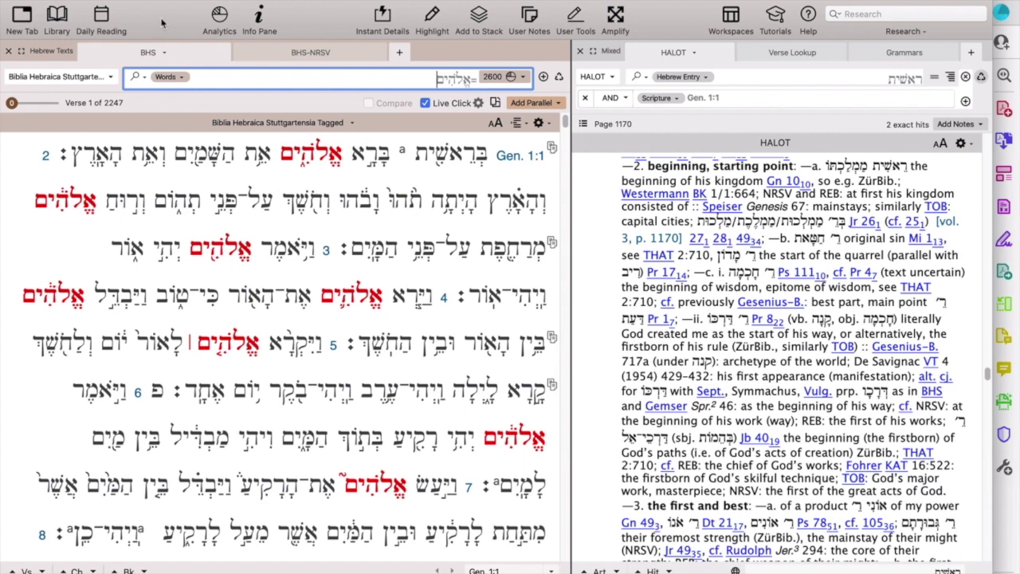
Show the default analytics for the 2600 אֱלֹהִים hits and open the word-count analysis
{"action": "left_click", "coordinate": [219, 14]}
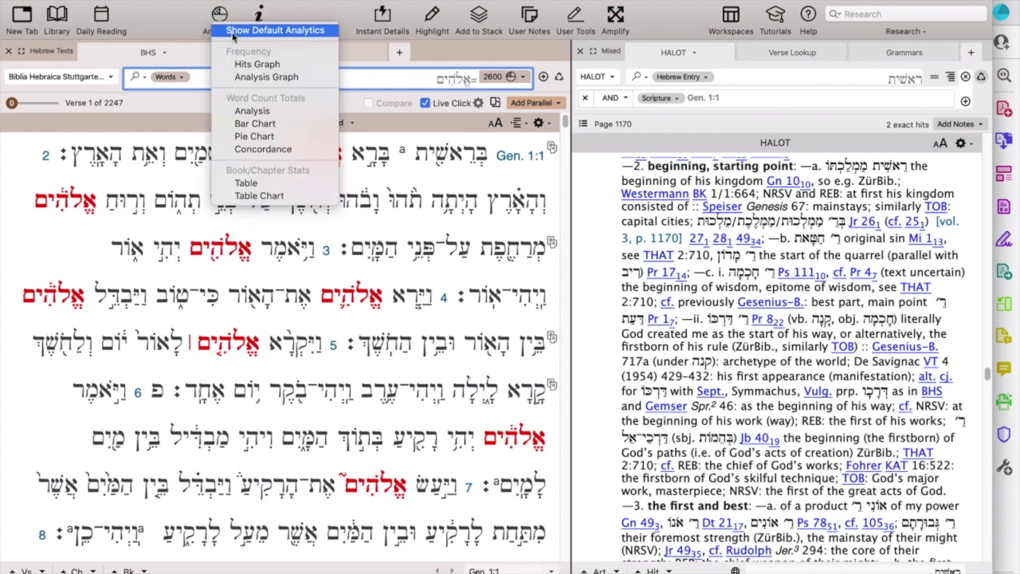
{"action": "left_click", "coordinate": [233, 35]}
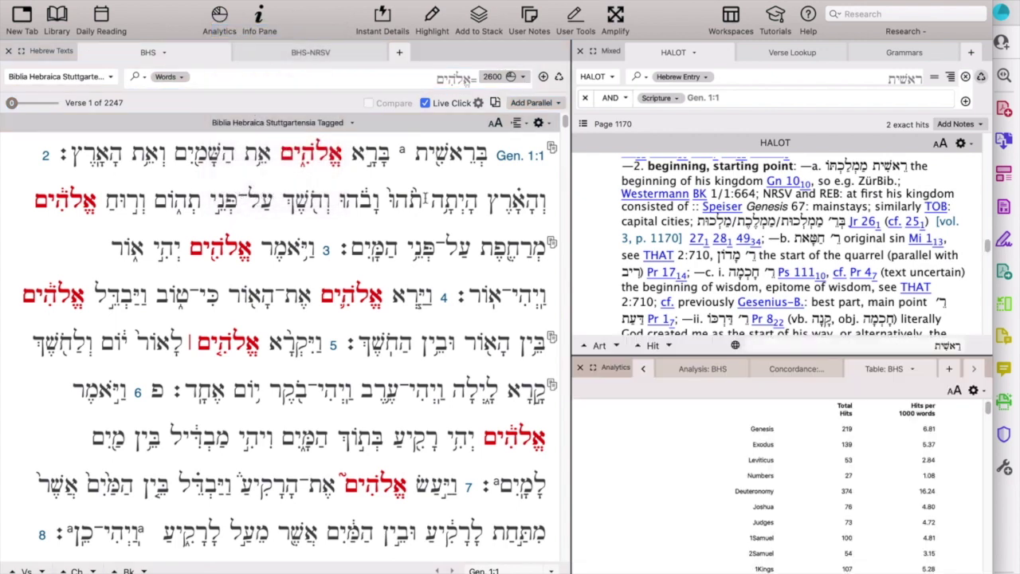
{"action": "left_click", "coordinate": [701, 372]}
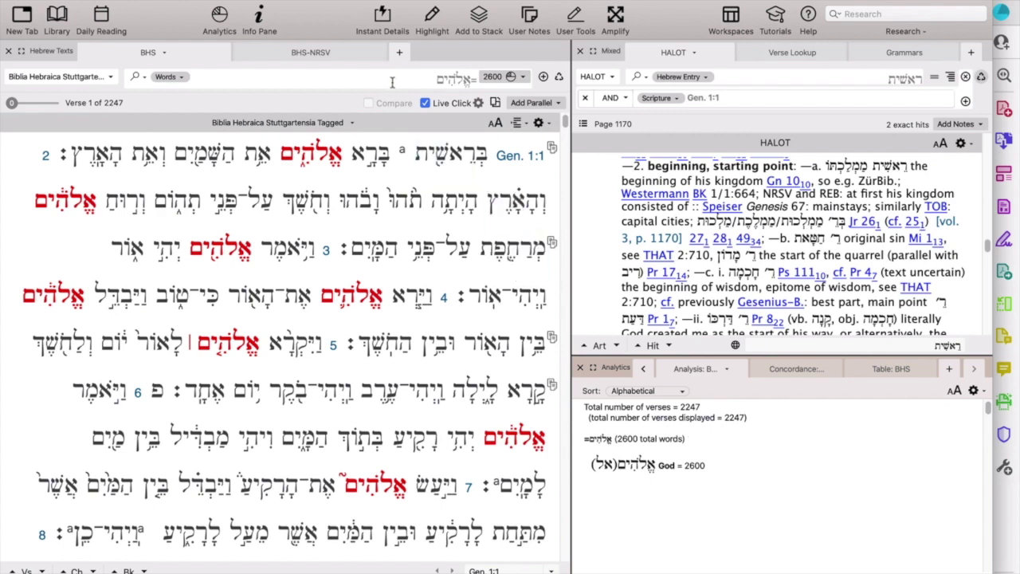
Select the אֱלֹהִים query text and switch over to the Acrobat practice worksheet
{"action": "left_click", "coordinate": [468, 80]}
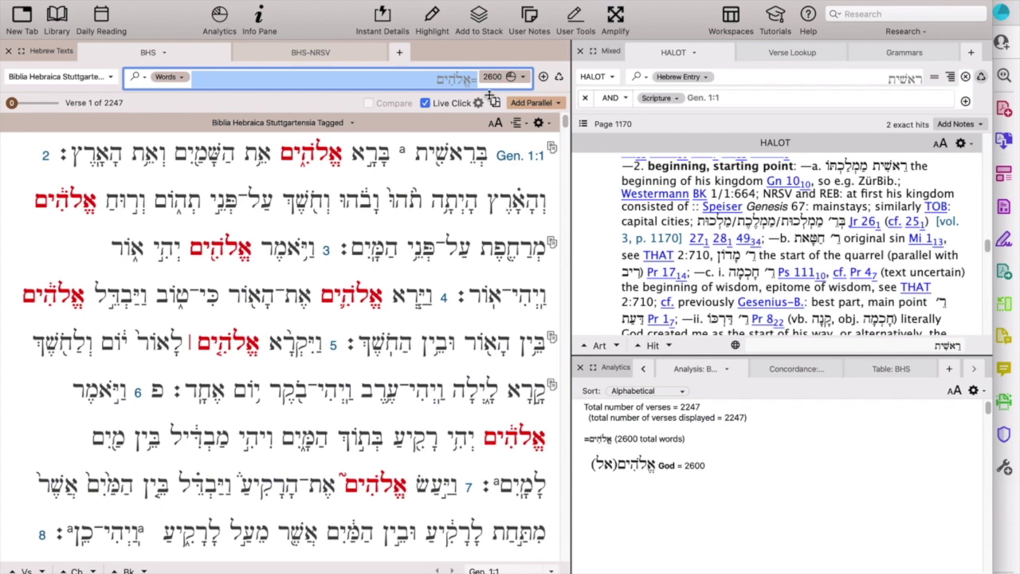
{"action": "mouse_move", "coordinate": [319, 568]}
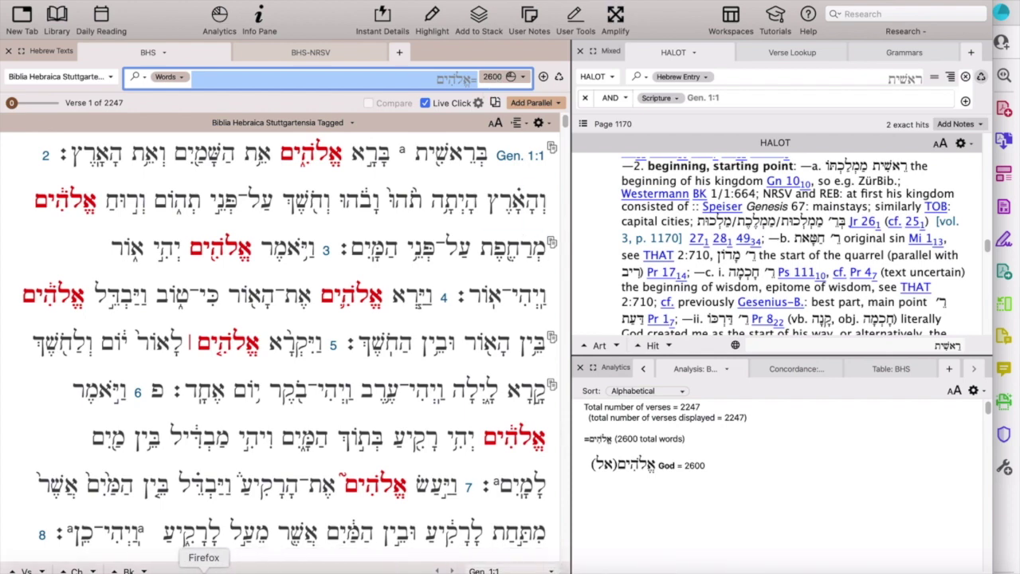
{"action": "left_click", "coordinate": [183, 567]}
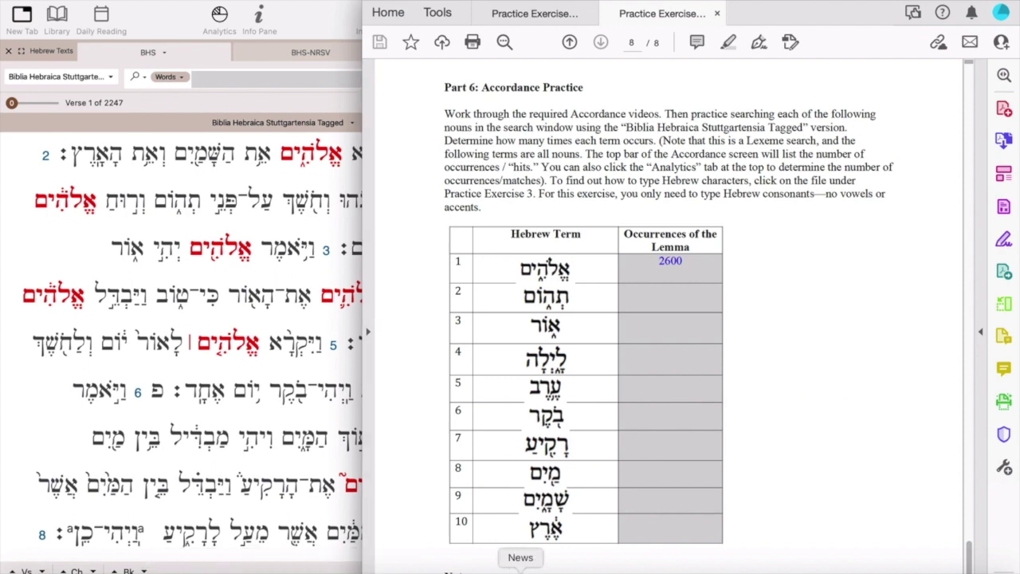
Return from the Acrobat worksheet to the Accordance BHS Tagged word search
{"action": "mouse_move", "coordinate": [758, 571]}
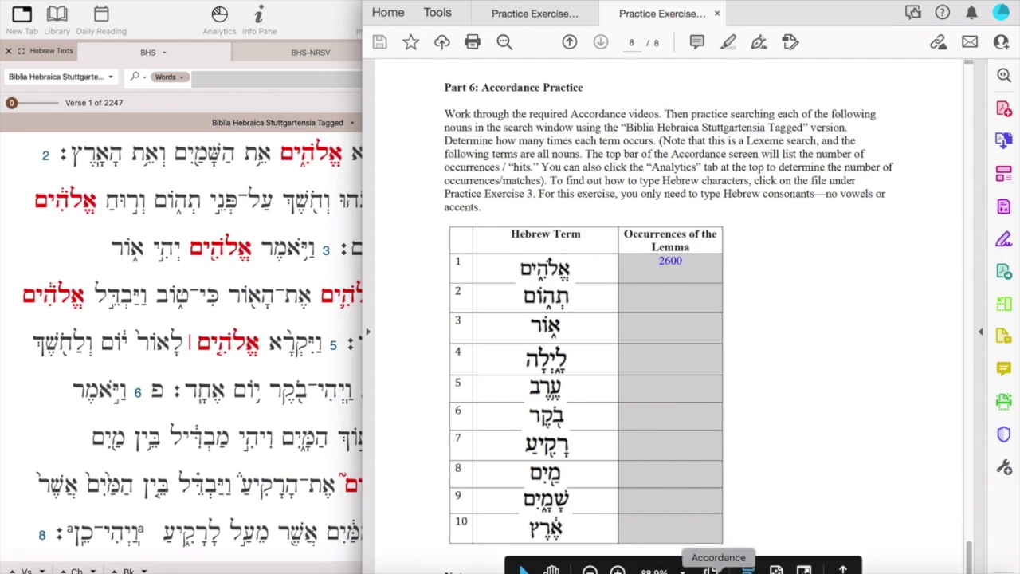
{"action": "left_click", "coordinate": [718, 570]}
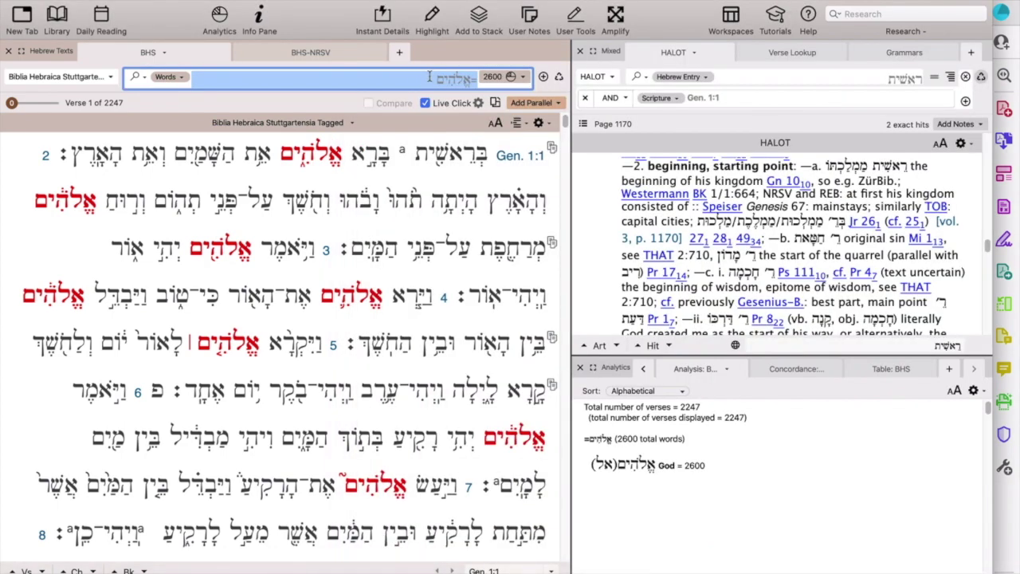
Enter תְּהוֹם (deep) as the word query, yielding 36 hits across 35 verses
{"action": "type", "text": "תהו"}
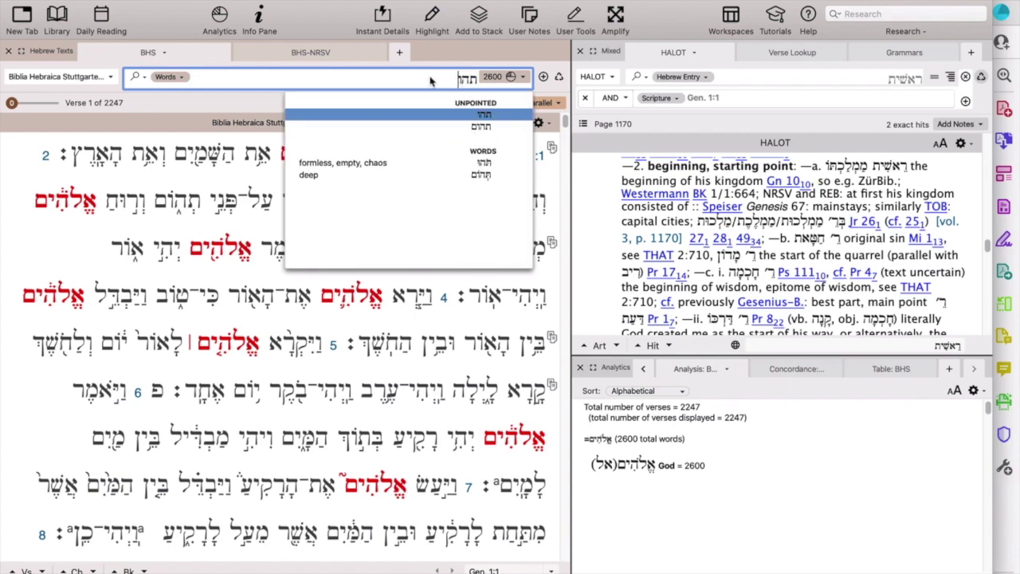
{"action": "type", "text": "ם"}
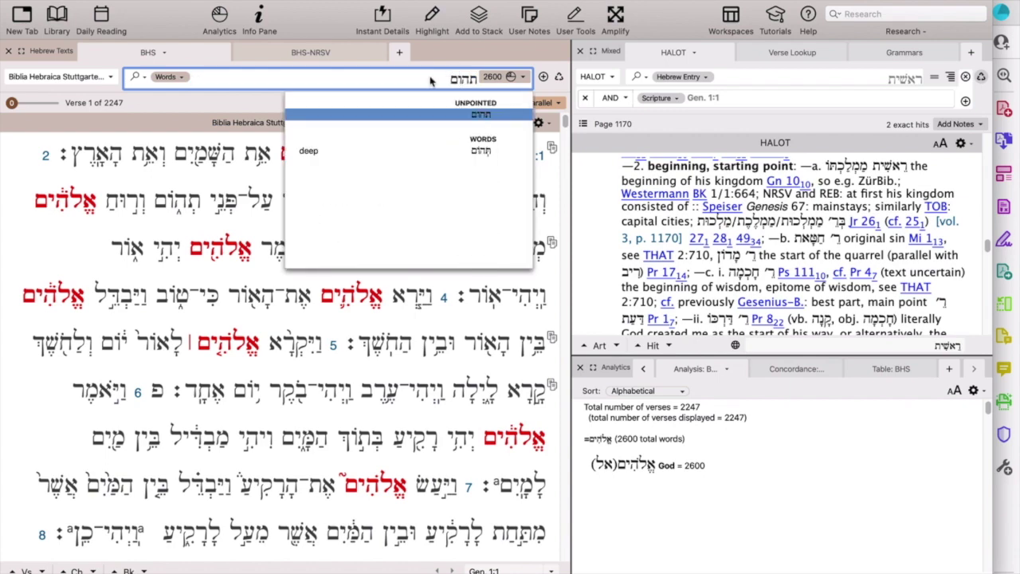
{"action": "left_click", "coordinate": [436, 155]}
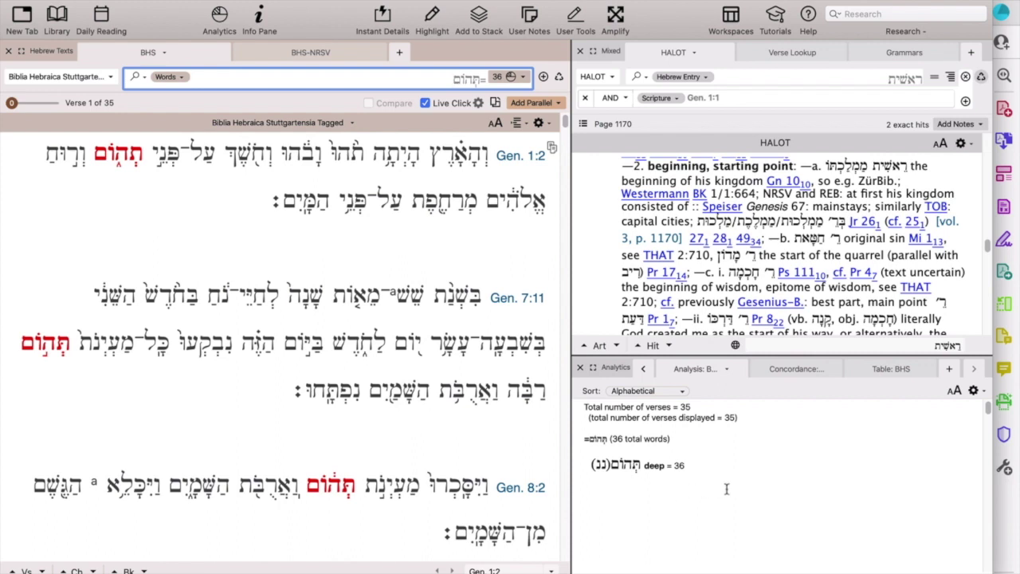
Scroll through the concordance listing of תְּהוֹם's 36 occurrences
{"action": "left_click", "coordinate": [785, 371]}
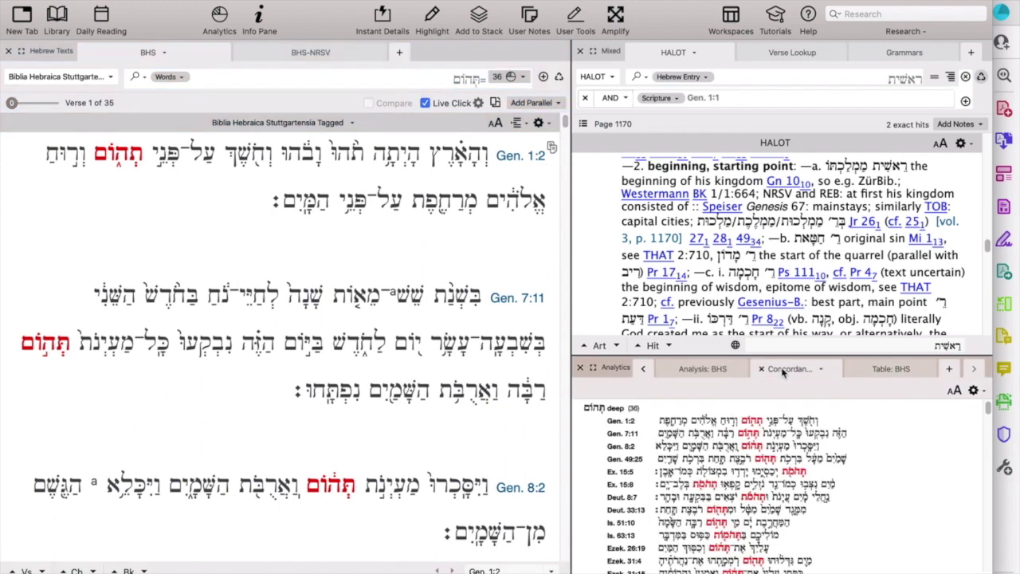
{"action": "scroll", "coordinate": [829, 435], "scroll_direction": "down", "scroll_amount": 10}
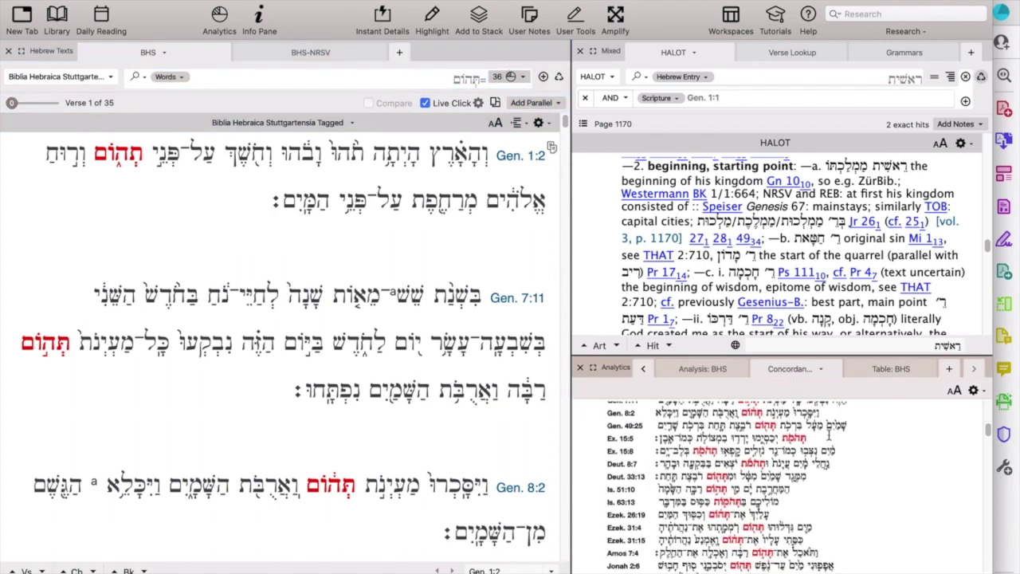
{"action": "scroll", "coordinate": [830, 434], "scroll_direction": "down", "scroll_amount": 5}
{"action": "scroll", "coordinate": [829, 434], "scroll_direction": "up", "scroll_amount": 15}
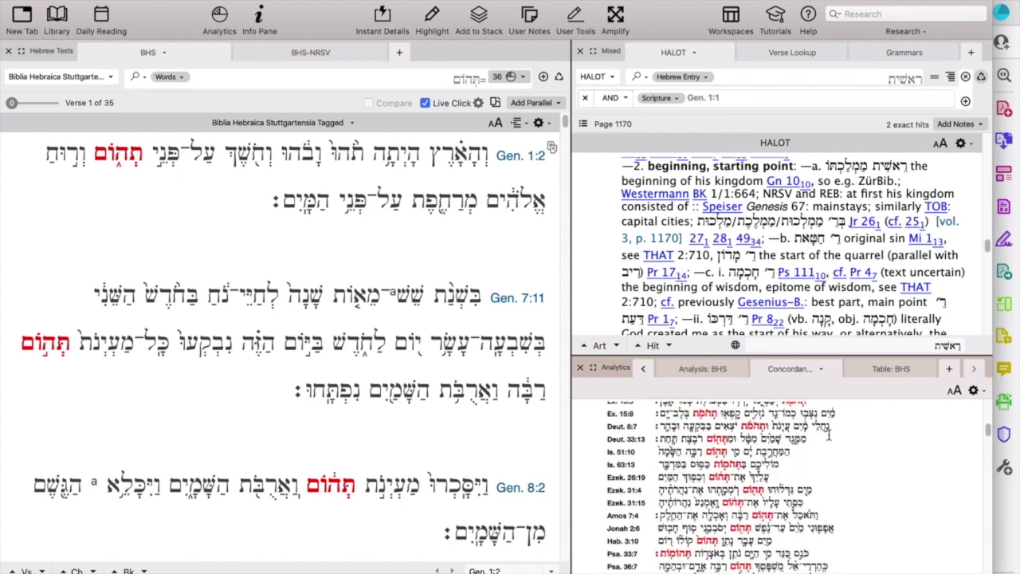
Review the per-book table for תְּהוֹם (Genesis 4, Psalms 12), then return to the worksheet PDF
{"action": "left_click", "coordinate": [891, 369]}
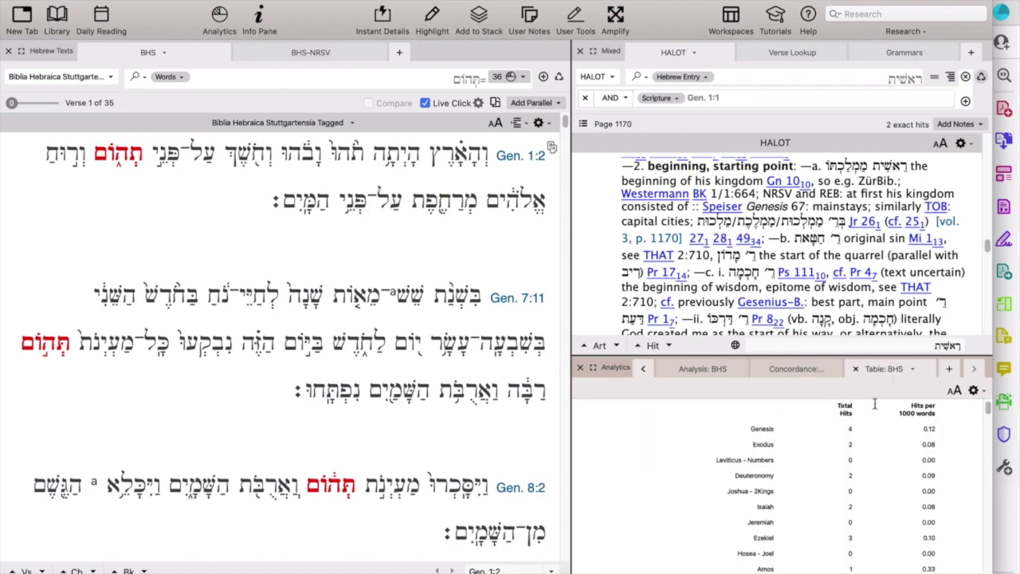
{"action": "scroll", "coordinate": [655, 499], "scroll_direction": "down", "scroll_amount": 3}
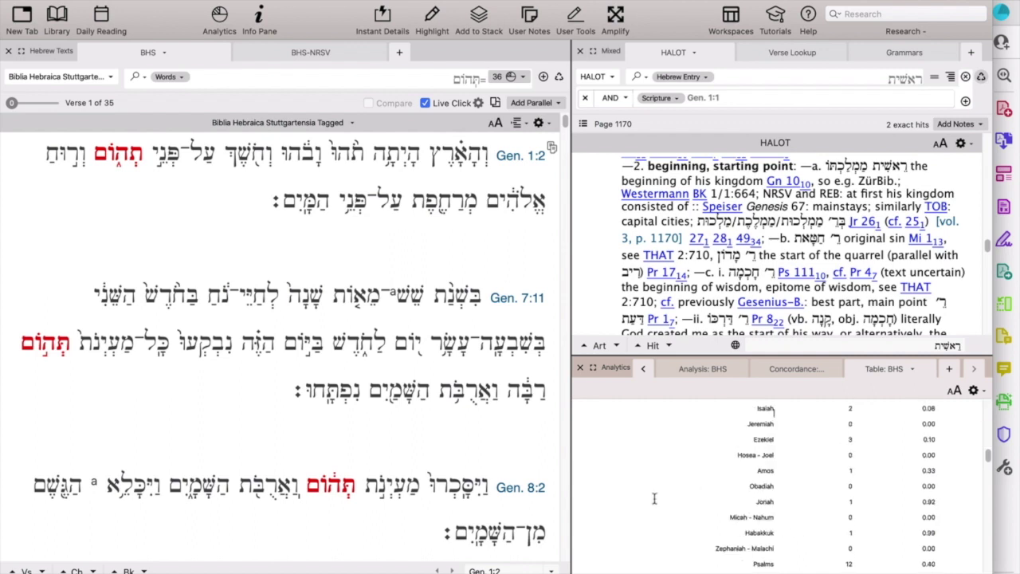
{"action": "scroll", "coordinate": [654, 498], "scroll_direction": "down", "scroll_amount": 5}
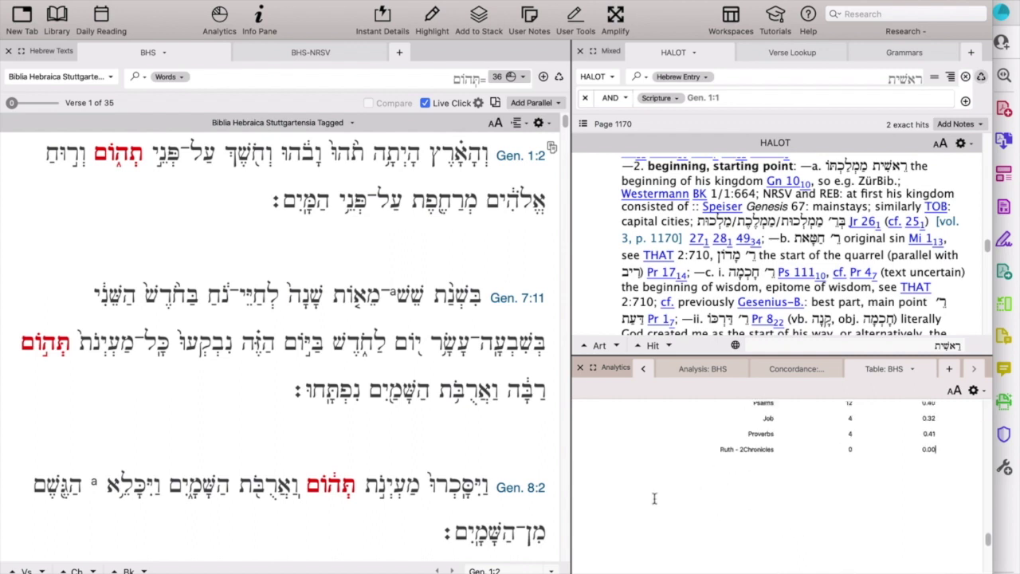
{"action": "scroll", "coordinate": [654, 498], "scroll_direction": "up", "scroll_amount": 8}
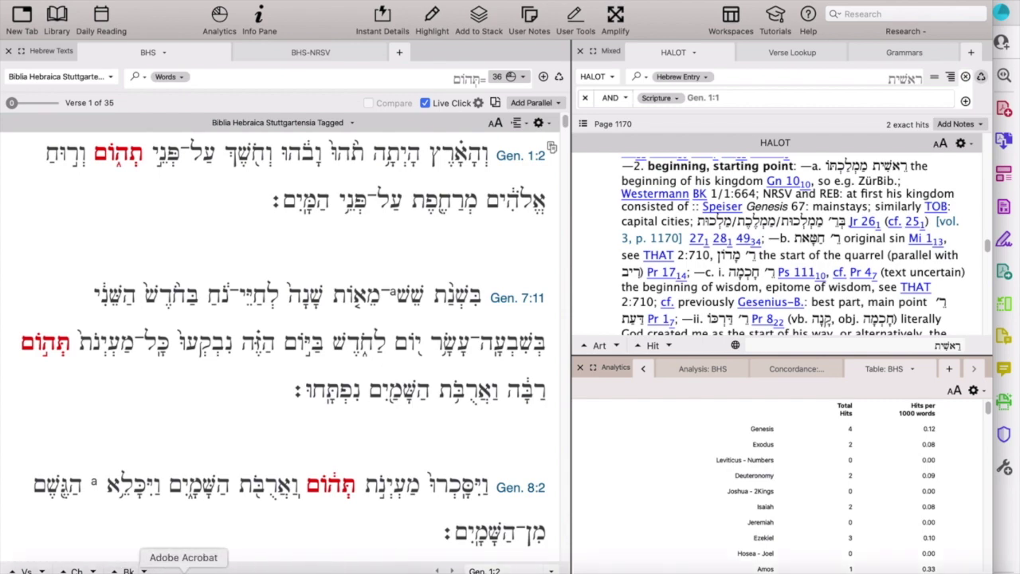
{"action": "left_click", "coordinate": [183, 568]}
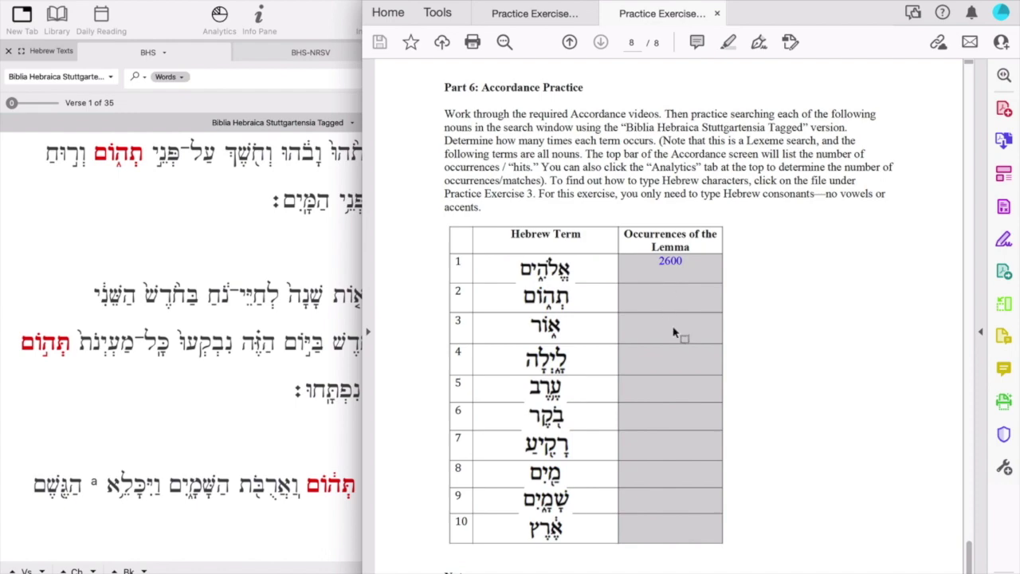
{"action": "left_click", "coordinate": [168, 398]}
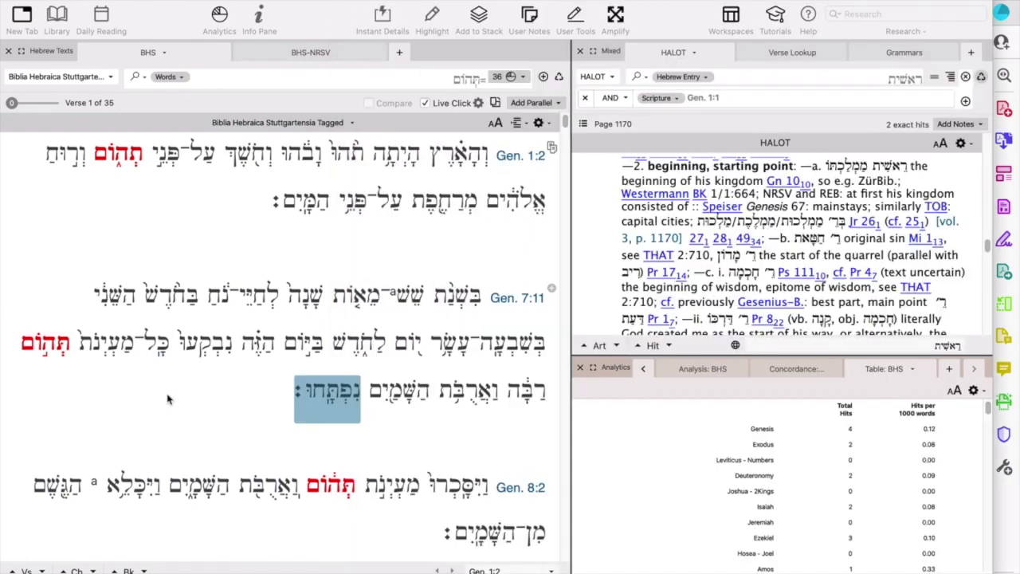
Replace the תְּהוֹם query with the noun אוֹר, choosing the 'light' suggestion
{"action": "left_click", "coordinate": [409, 79]}
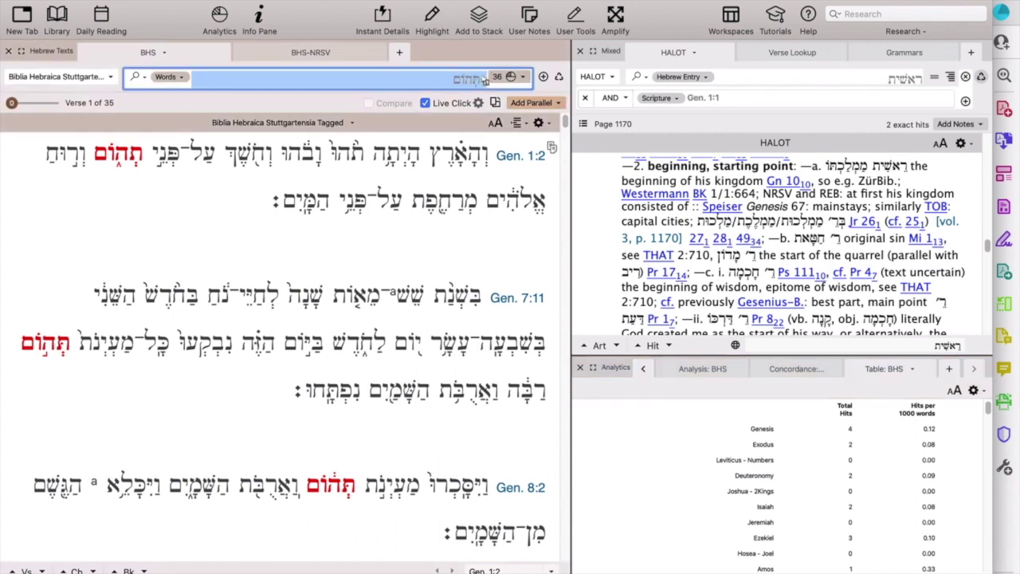
{"action": "type", "text": "א"}
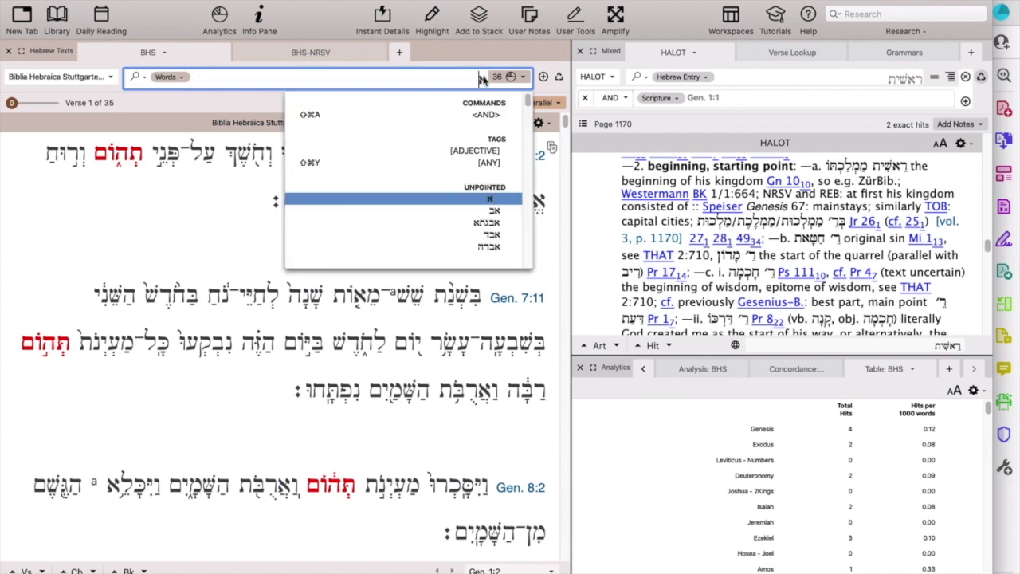
{"action": "type", "text": "ור"}
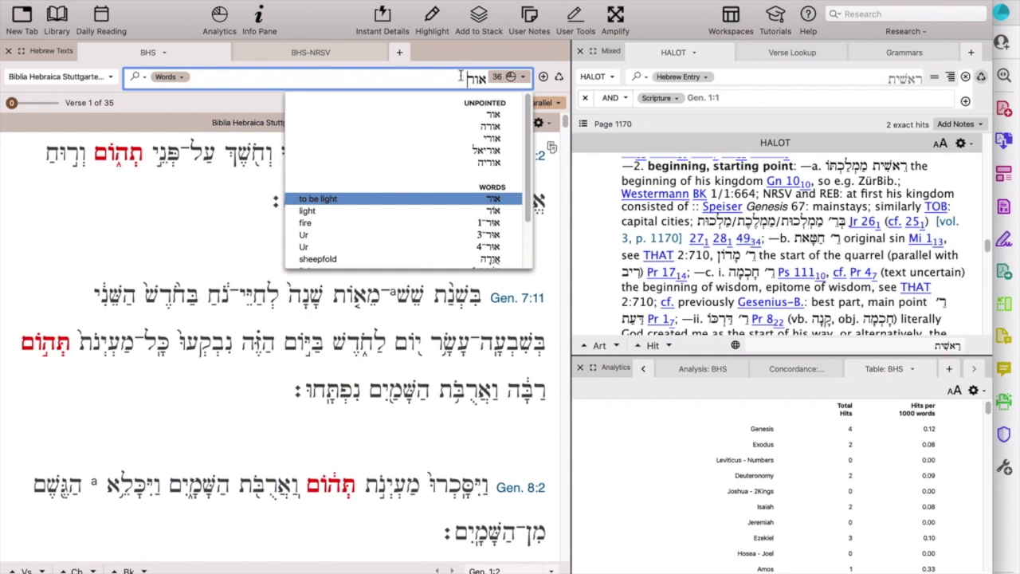
{"action": "left_click", "coordinate": [466, 216]}
{"action": "left_click", "coordinate": [467, 217]}
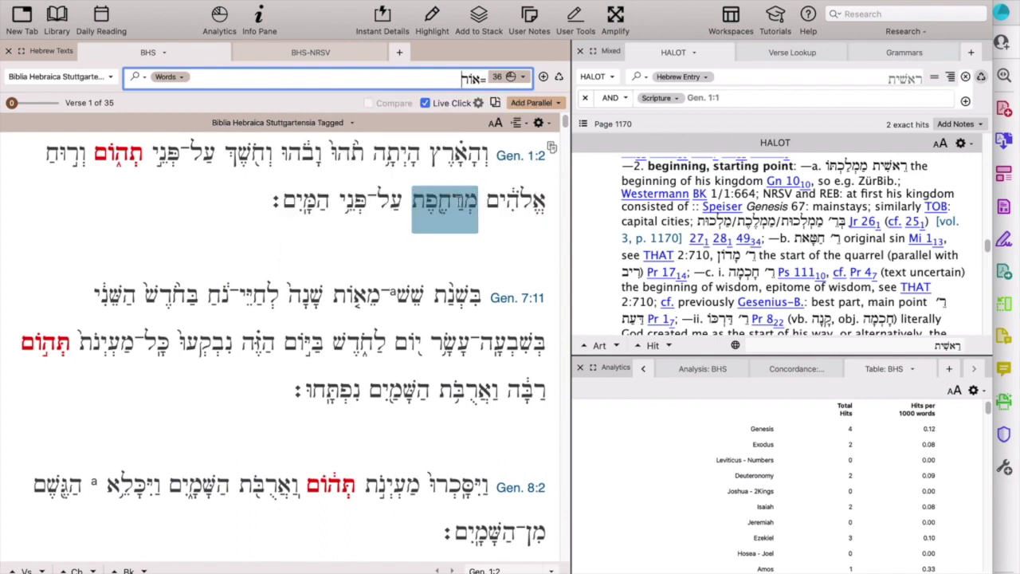
Run the אוֹר search (122 hits, 111 verses) and view its concordance and word count
{"action": "key", "text": "Return"}
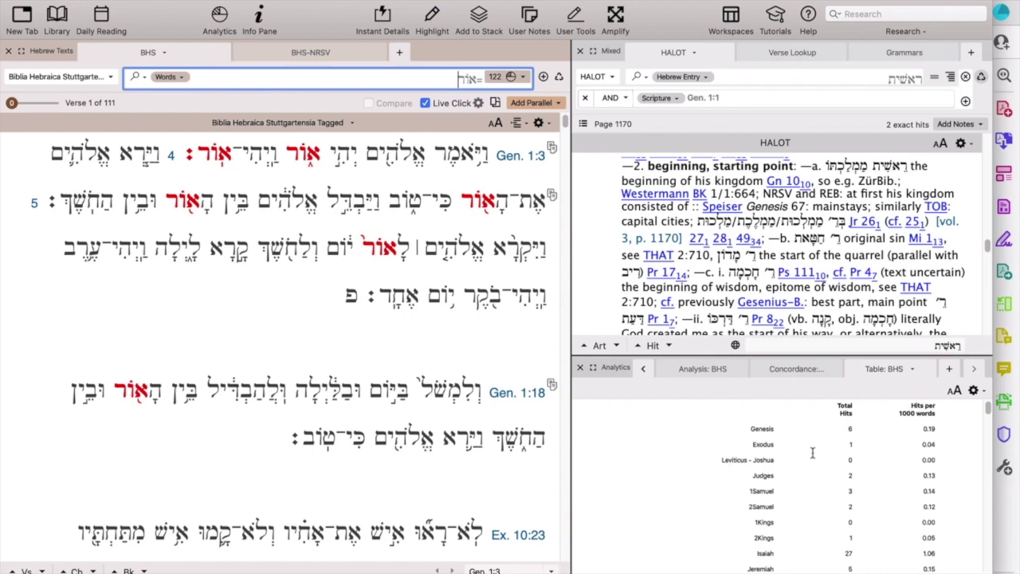
{"action": "left_click", "coordinate": [794, 370]}
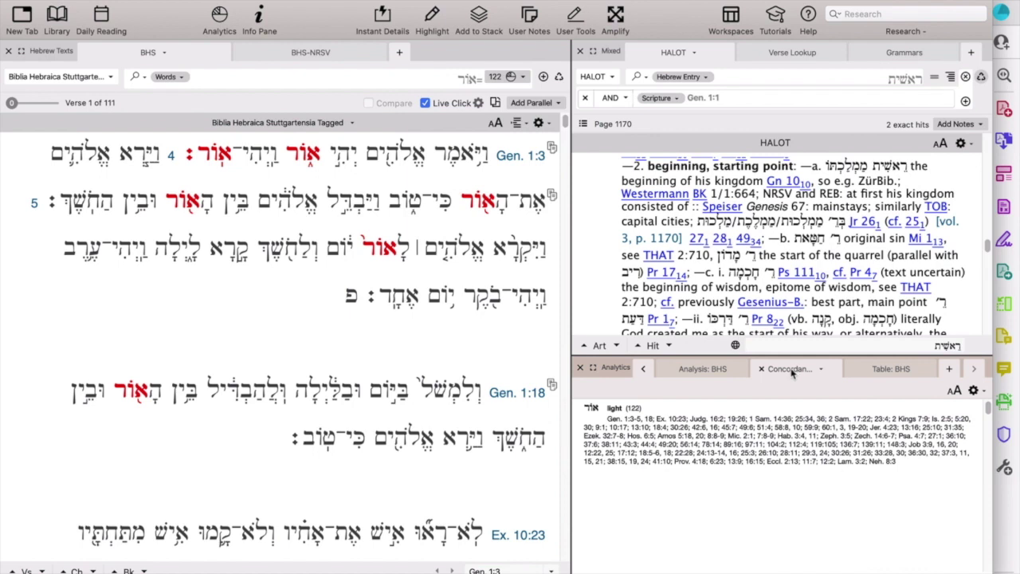
{"action": "left_click", "coordinate": [710, 369]}
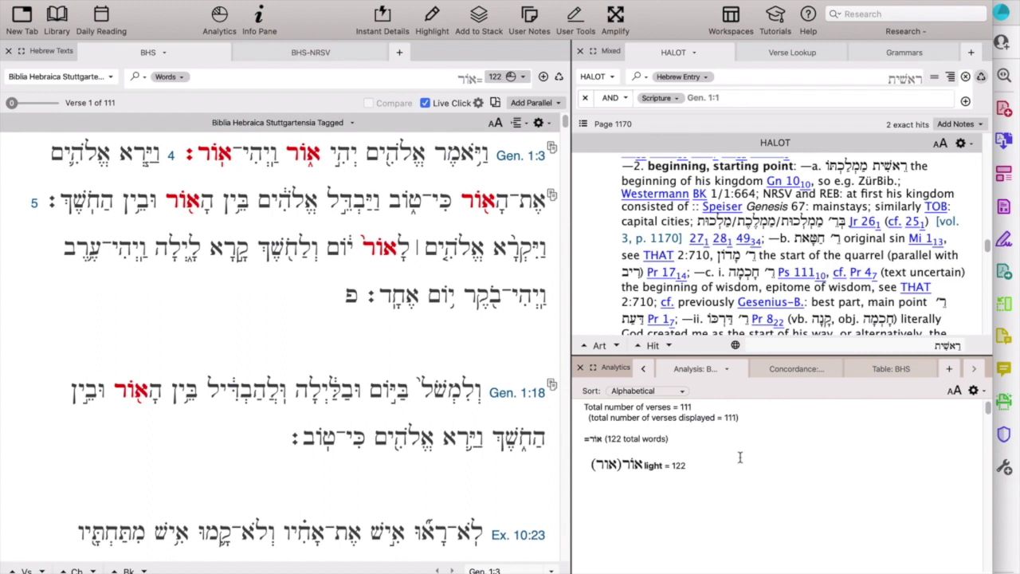